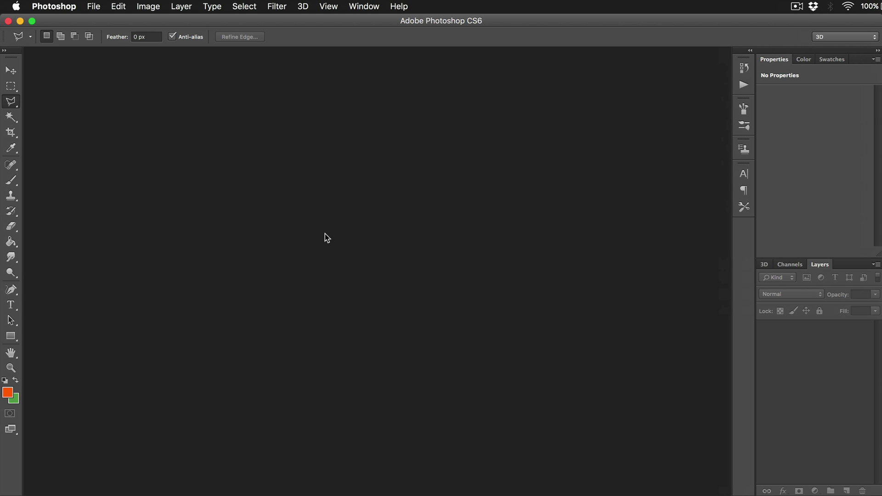
# Open TGV.jpg from the Sample Image folder and zoom in on it.
pyautogui.click(96, 6)
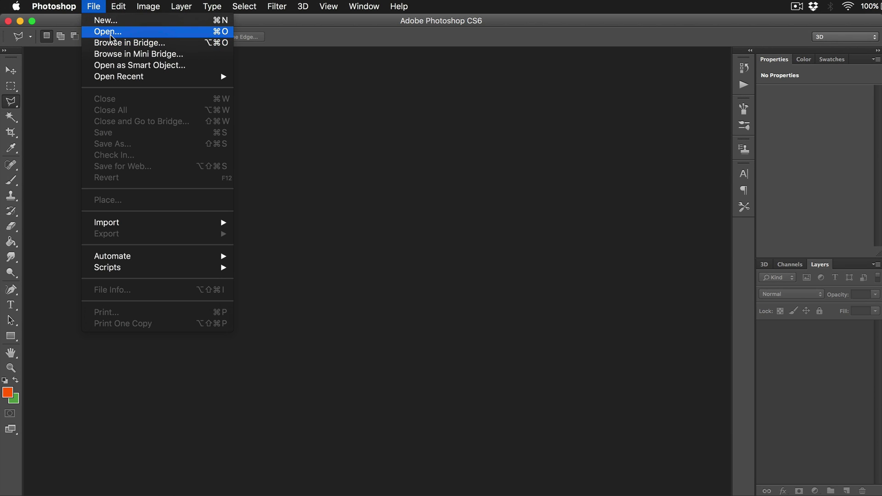
pyautogui.click(111, 32)
pyautogui.click(308, 134)
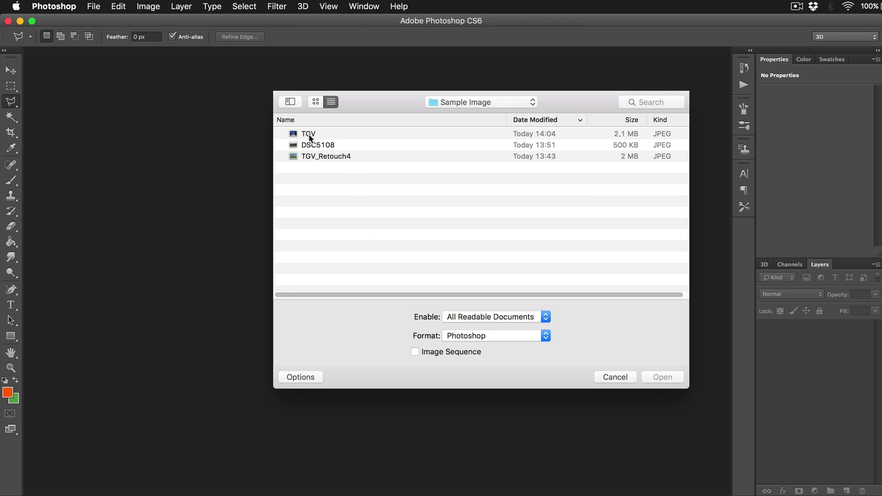
pyautogui.click(663, 377)
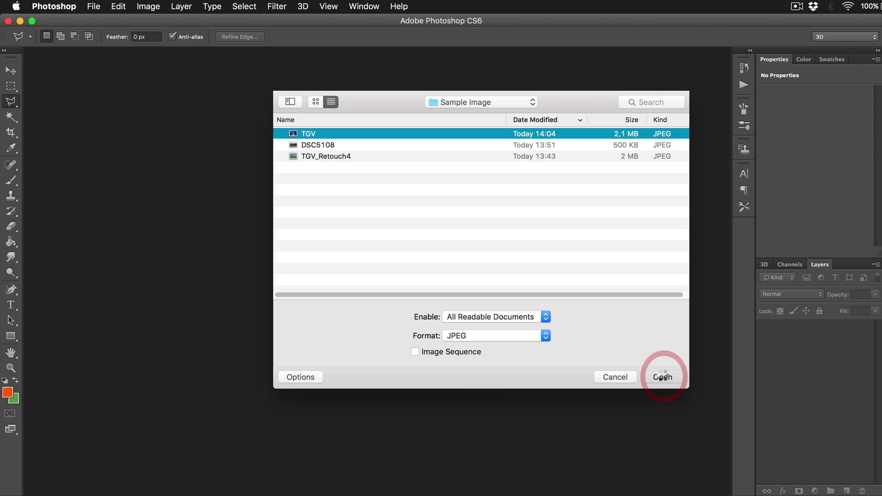
pyautogui.press('super+equal')
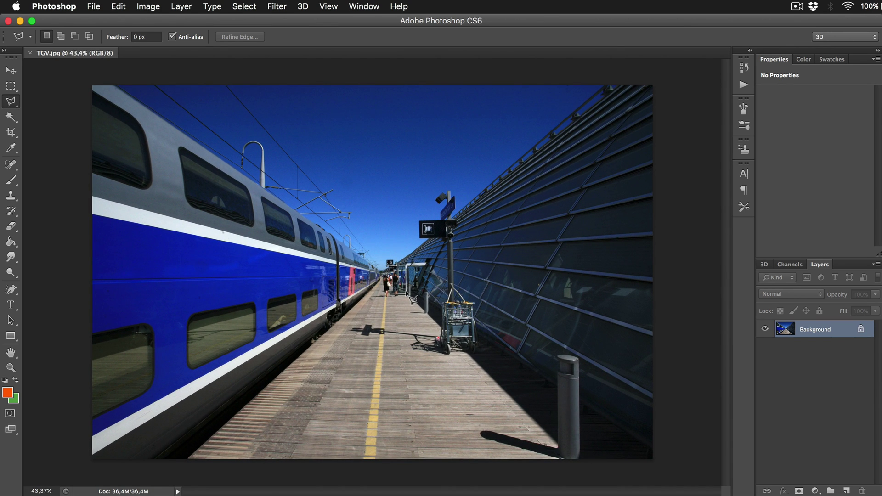
# Duplicate the Background layer and rename the copy BG.
pyautogui.scroll(3, 413, 299)
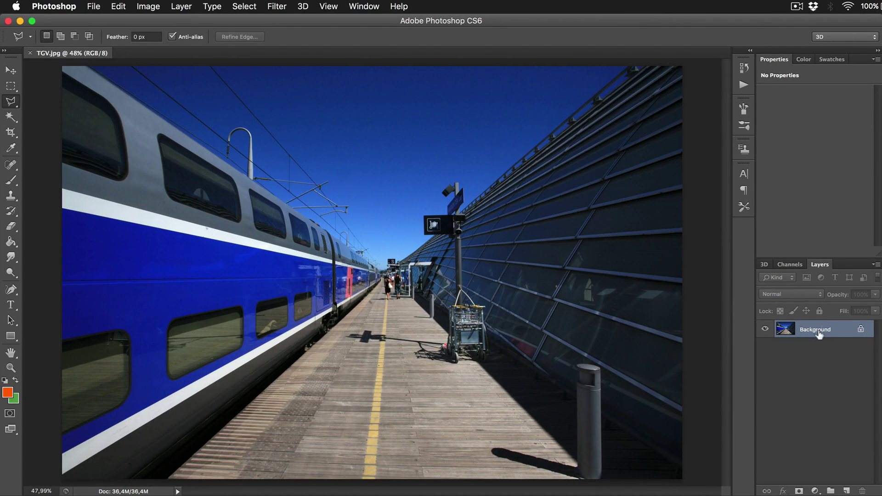
pyautogui.press('super+j')
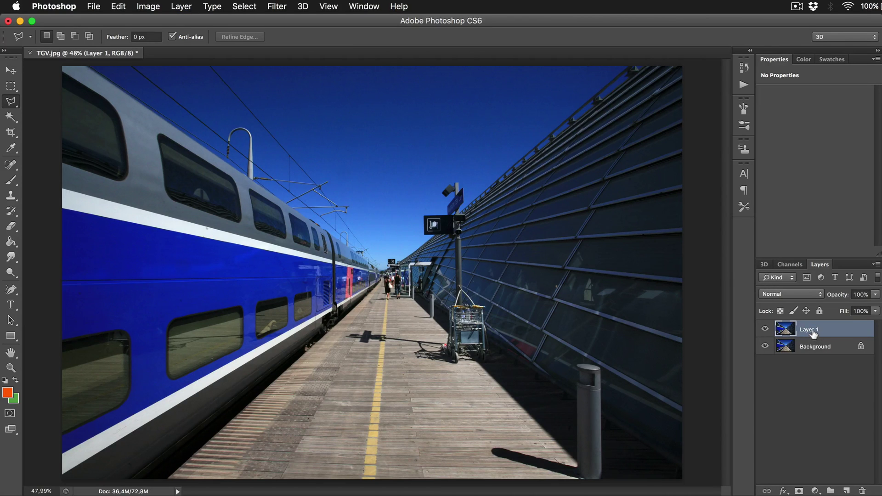
pyautogui.doubleClick(813, 329)
pyautogui.write('BG')
pyautogui.press('Return')
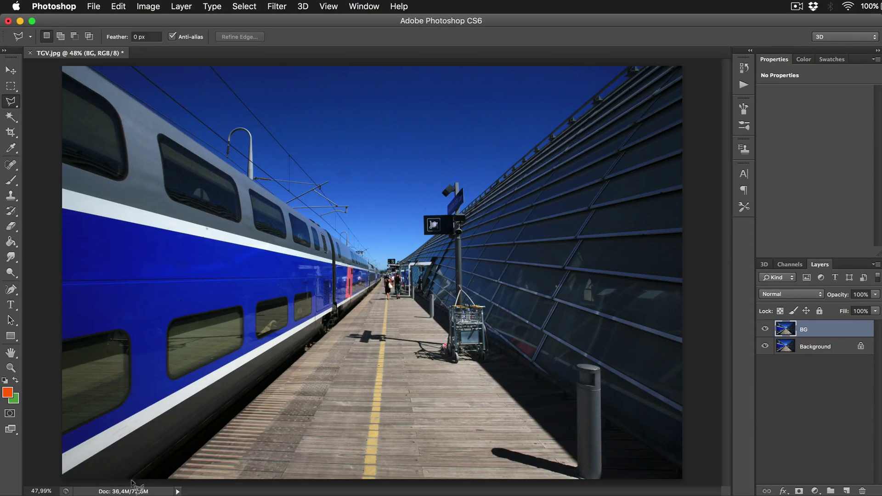
# Draw a polygonal selection around the train, from the image's left and bottom edges to the vanishing point.
pyautogui.click(158, 481)
pyautogui.click(374, 279)
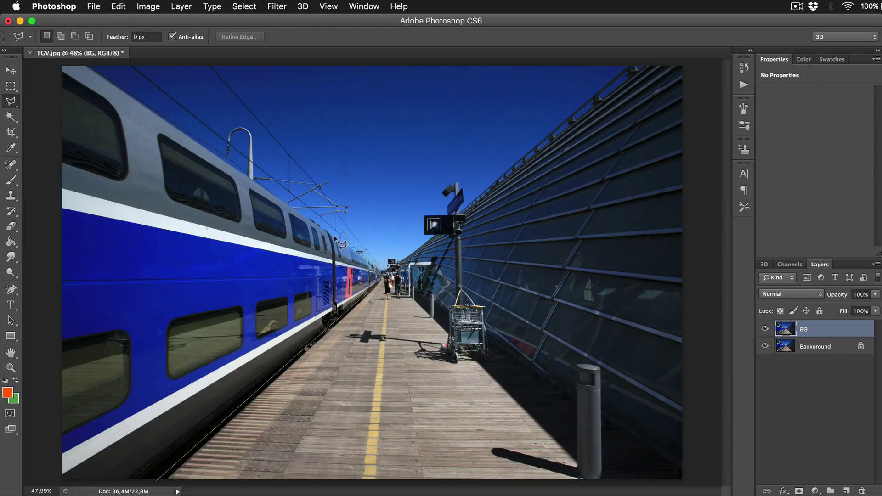
pyautogui.click(334, 236)
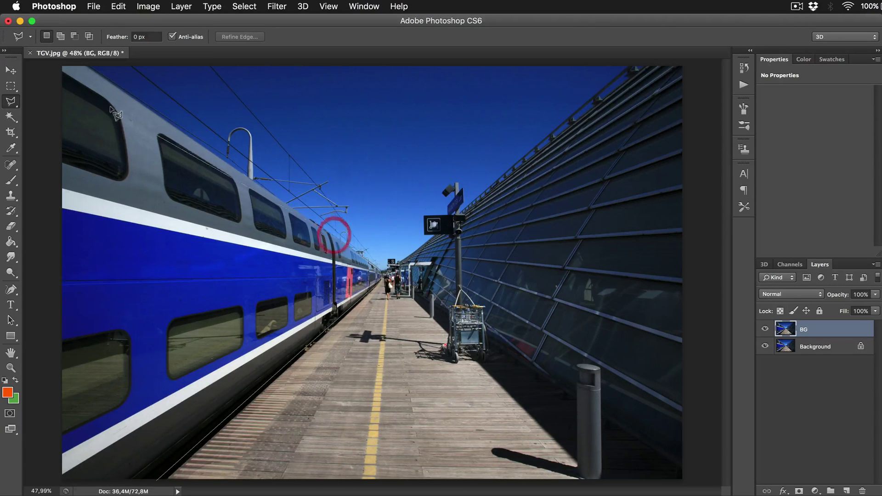
pyautogui.click(118, 83)
pyautogui.click(77, 60)
pyautogui.click(52, 63)
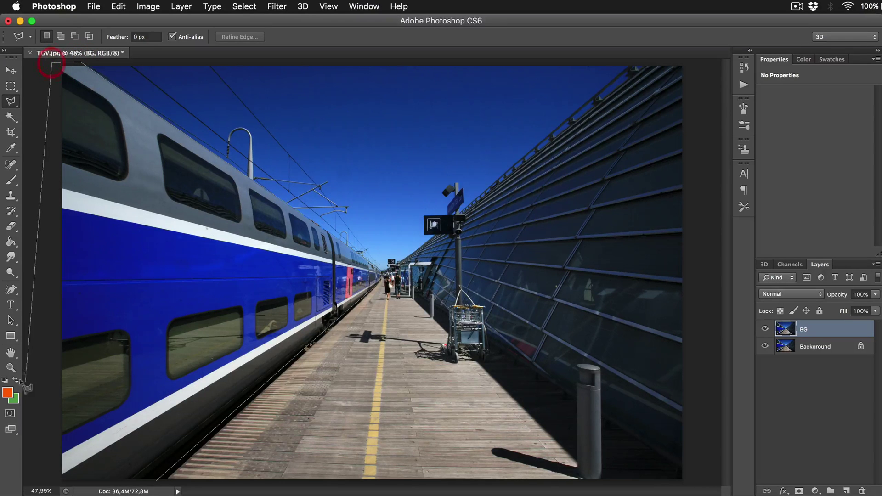
pyautogui.click(56, 481)
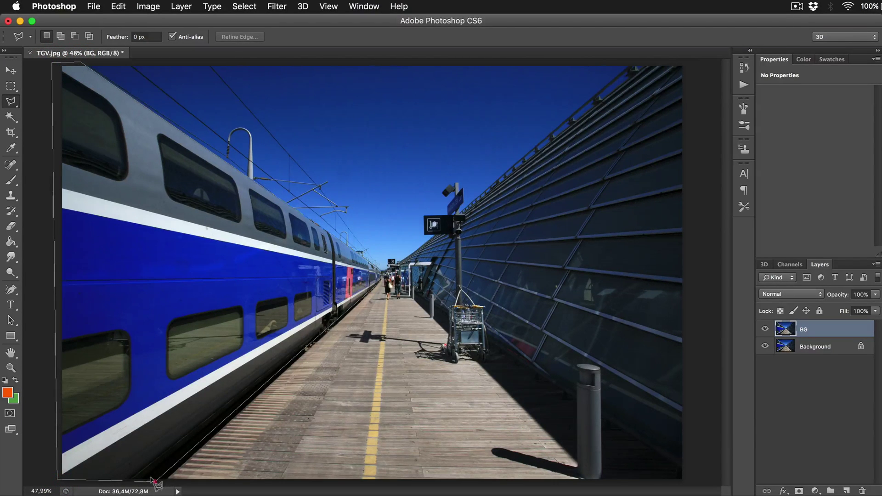
pyautogui.click(153, 481)
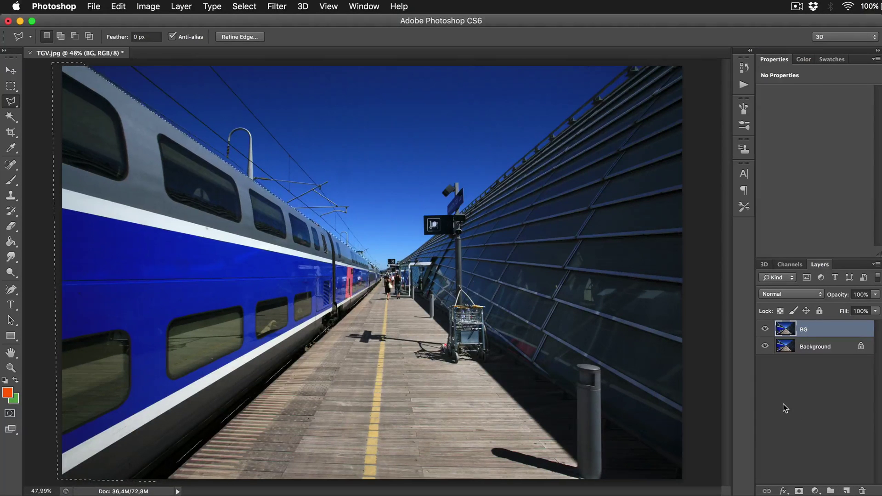
# Paste the selected train into a new empty layer and rename it Train.
pyautogui.click(847, 491)
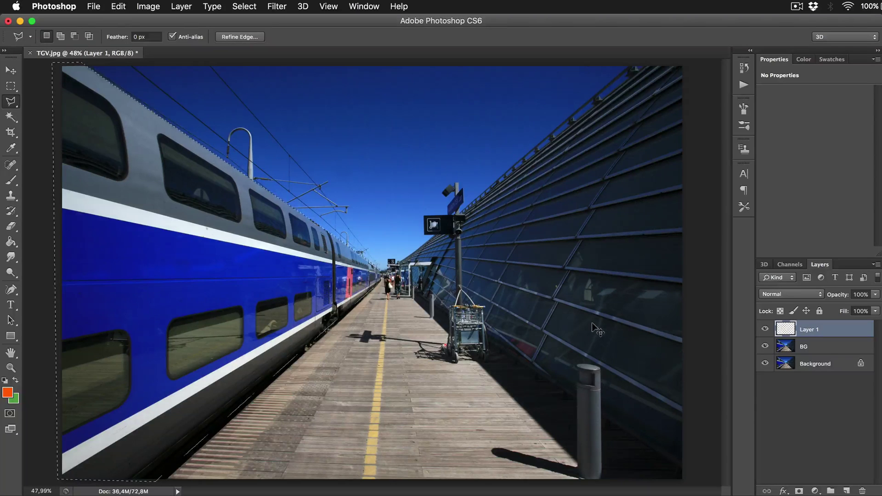
pyautogui.press('super+v')
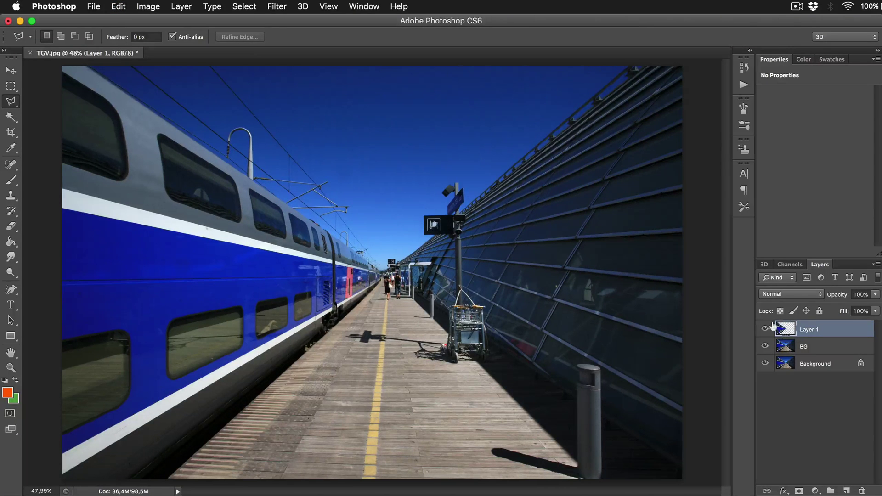
pyautogui.doubleClick(807, 330)
pyautogui.write('Train')
pyautogui.press('Return')
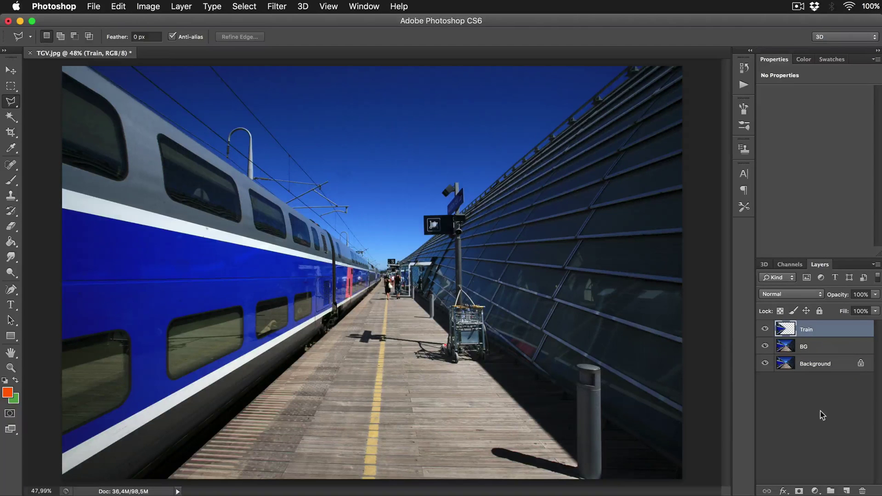
# Duplicate the Train layer as 'Train Overlay' and turn off its visibility.
pyautogui.press('super+j')
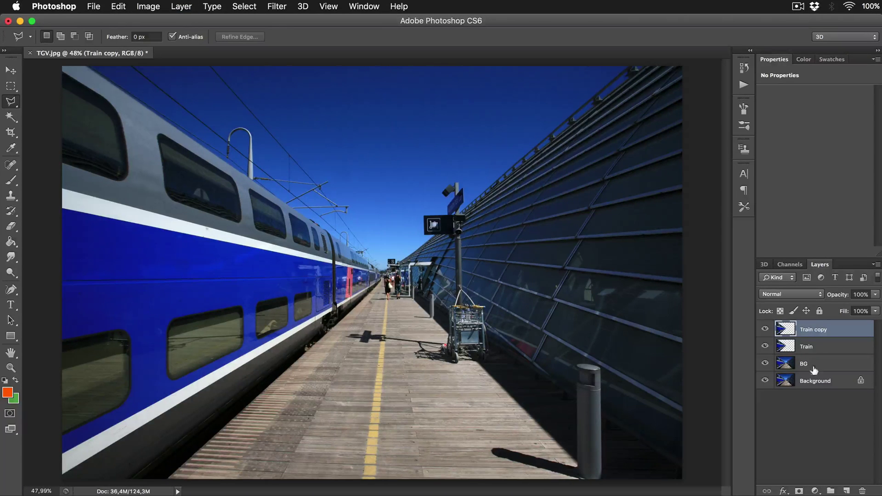
pyautogui.doubleClick(812, 329)
pyautogui.write('Tr')
pyautogui.press('Return')
pyautogui.click(765, 329)
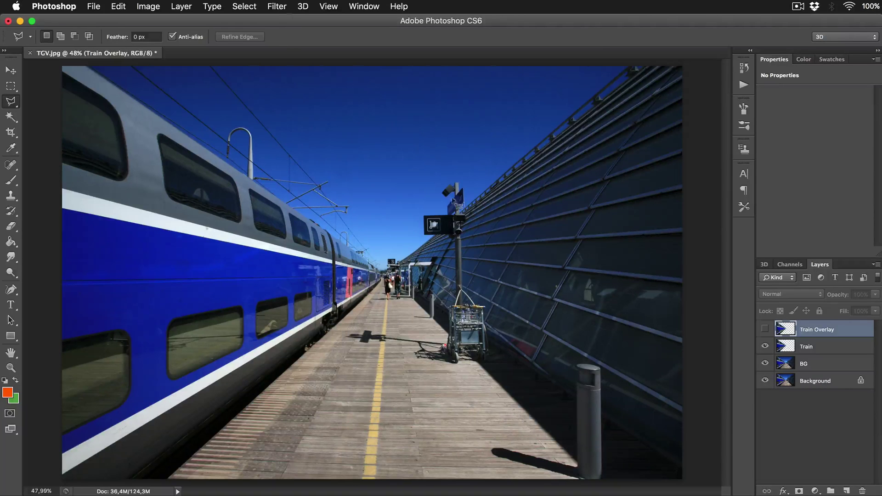
# Apply a Motion Blur with 0° angle and 240-pixel distance to the Train layer.
pyautogui.click(809, 349)
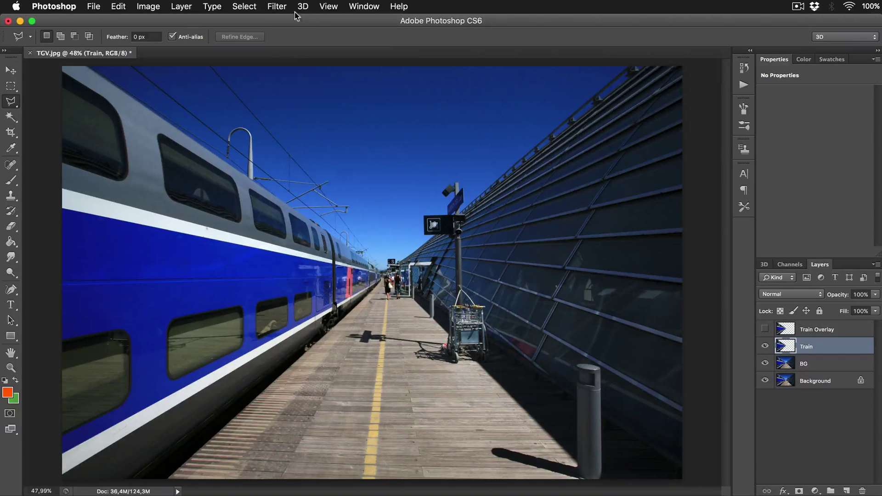
pyautogui.click(276, 6)
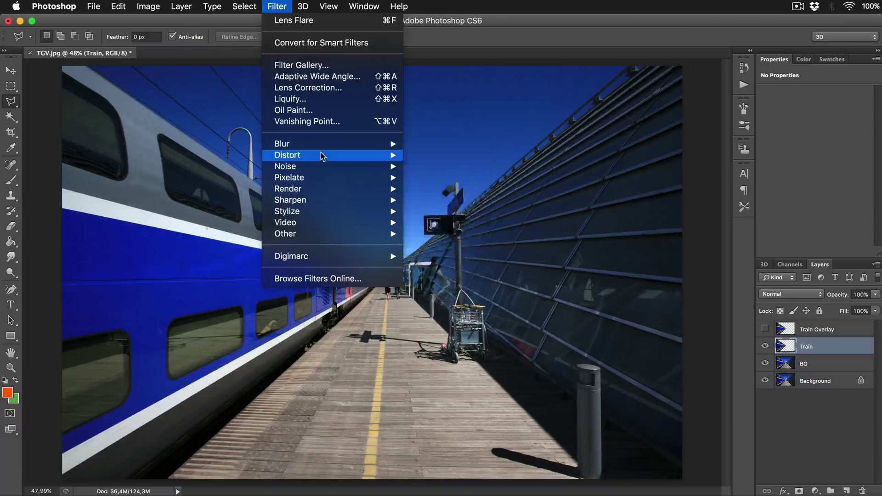
pyautogui.moveTo(328, 144)
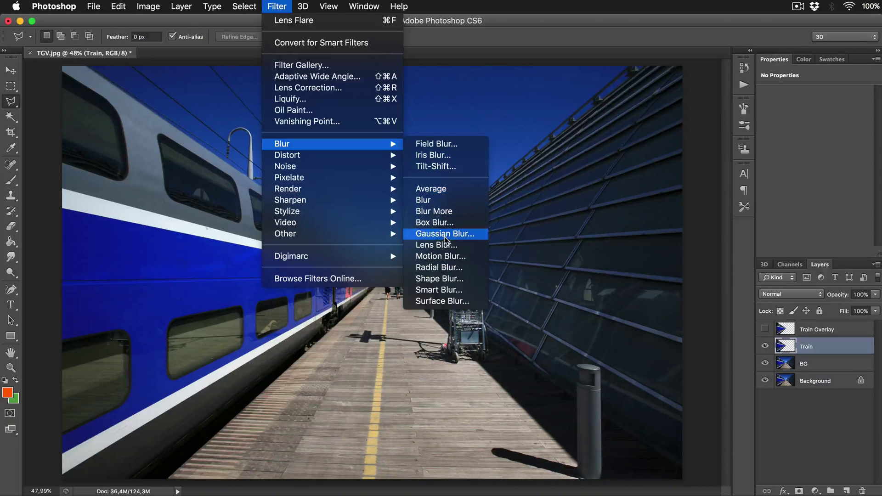
pyautogui.click(449, 257)
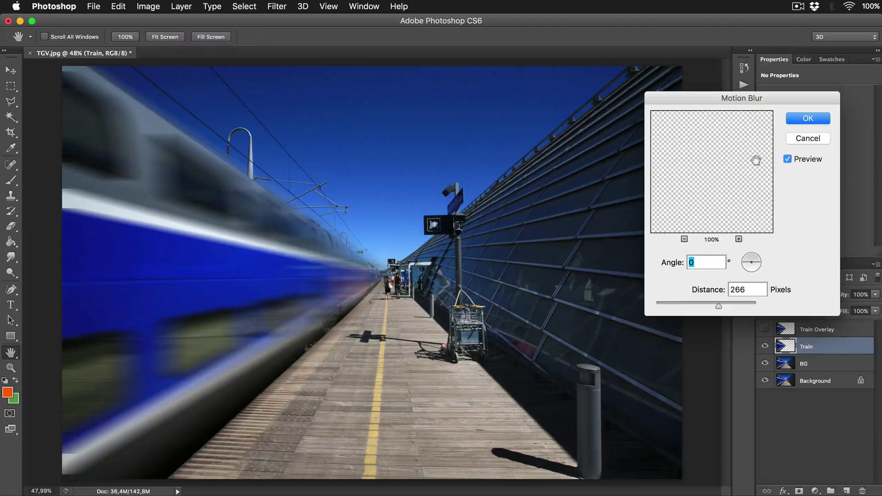
pyautogui.moveTo(763, 97); pyautogui.dragTo(659, 86)
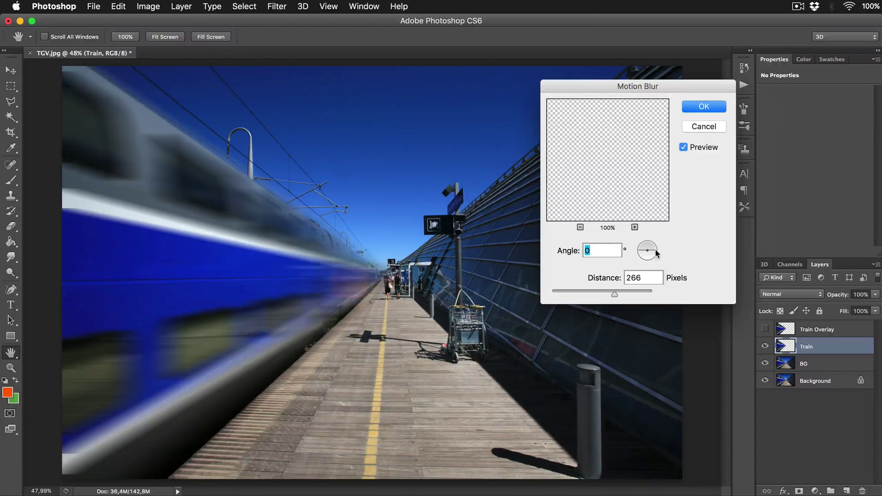
pyautogui.moveTo(665, 247)
pyautogui.mouseDown()
pyautogui.moveTo(684, 250)
pyautogui.moveTo(666, 251)
pyautogui.mouseUp()
pyautogui.moveTo(615, 293); pyautogui.dragTo(608, 292)
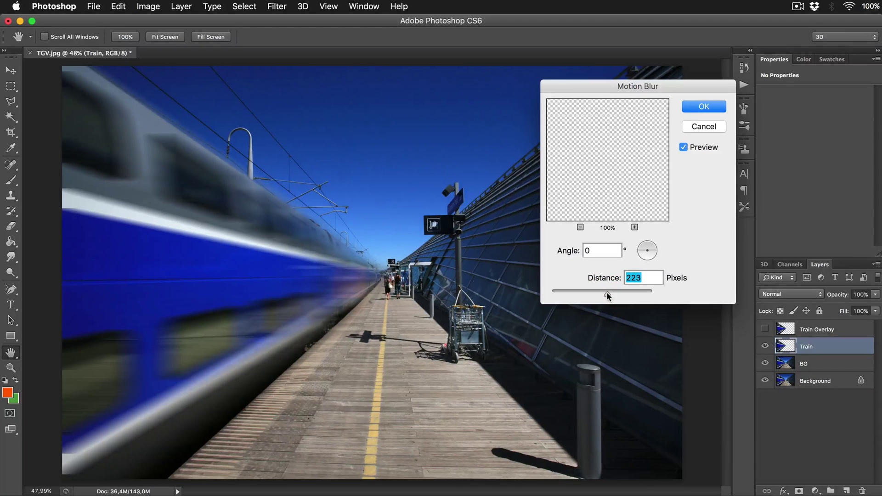
pyautogui.write('240')
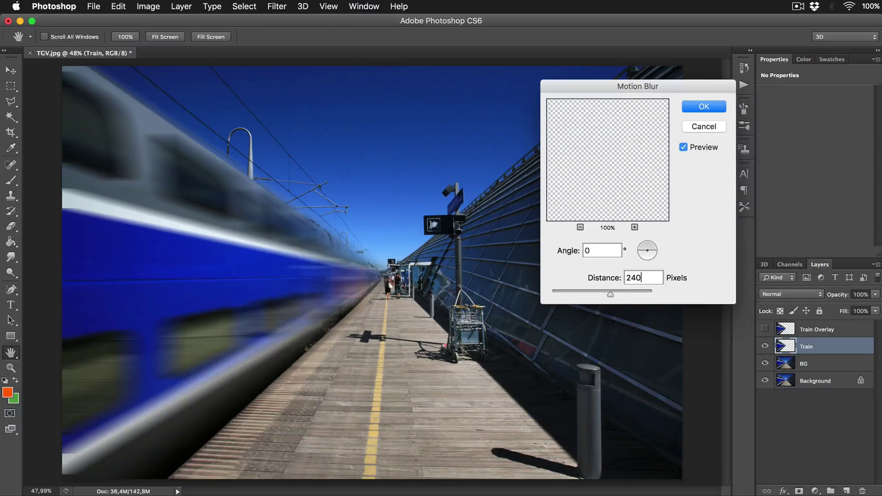
pyautogui.press('Return')
pyautogui.press('l')
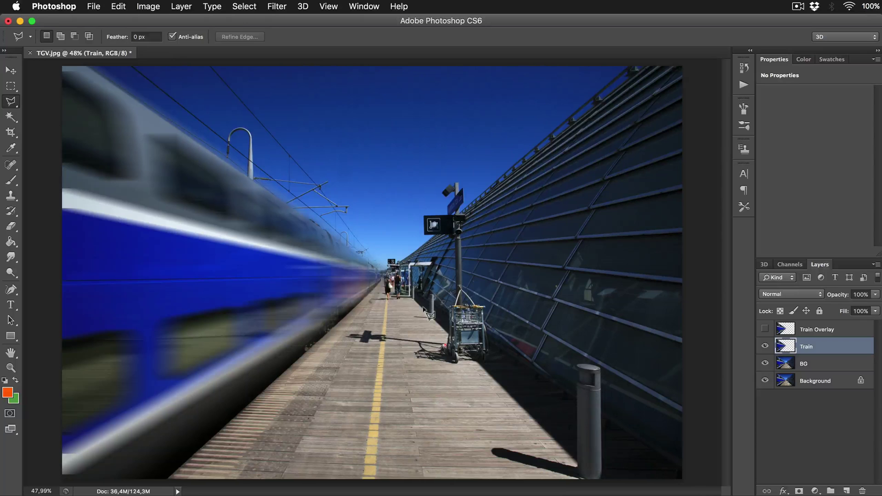
# Make Train Overlay visible, set its blend mode to Overlay and its opacity to 20%.
pyautogui.click(11, 71)
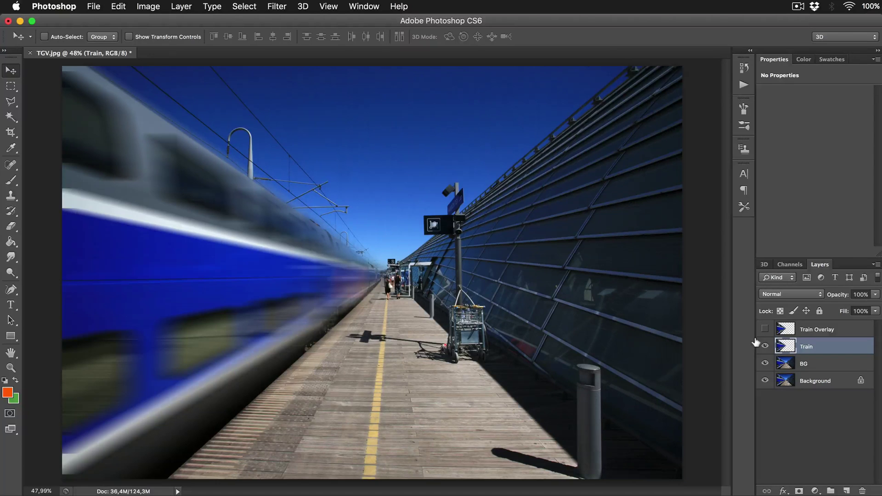
pyautogui.click(765, 329)
pyautogui.click(809, 329)
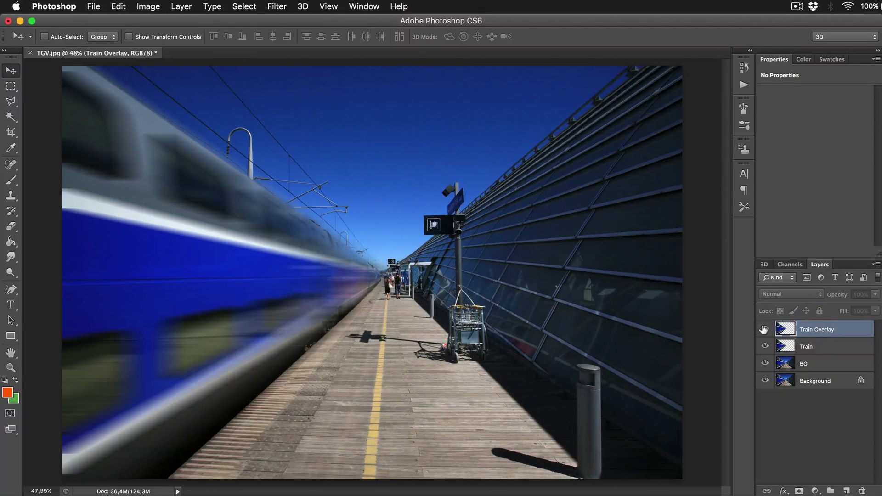
pyautogui.click(764, 330)
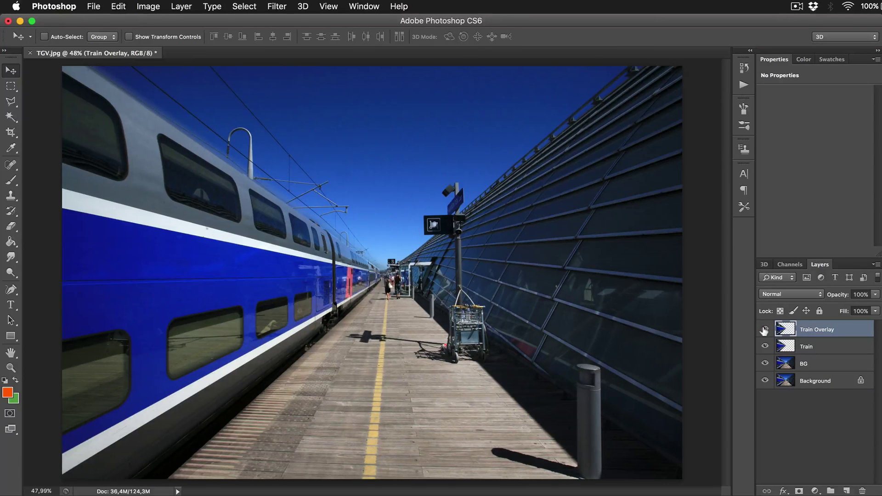
pyautogui.click(798, 295)
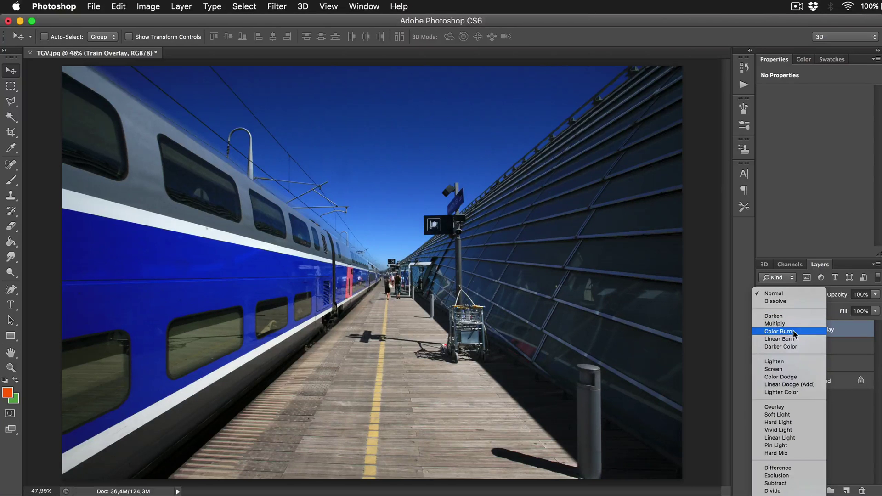
pyautogui.click(797, 407)
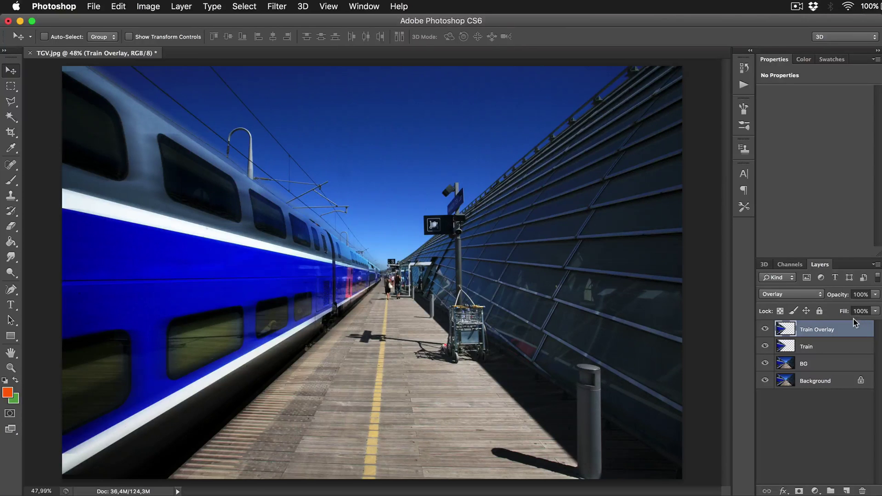
pyautogui.click(875, 294)
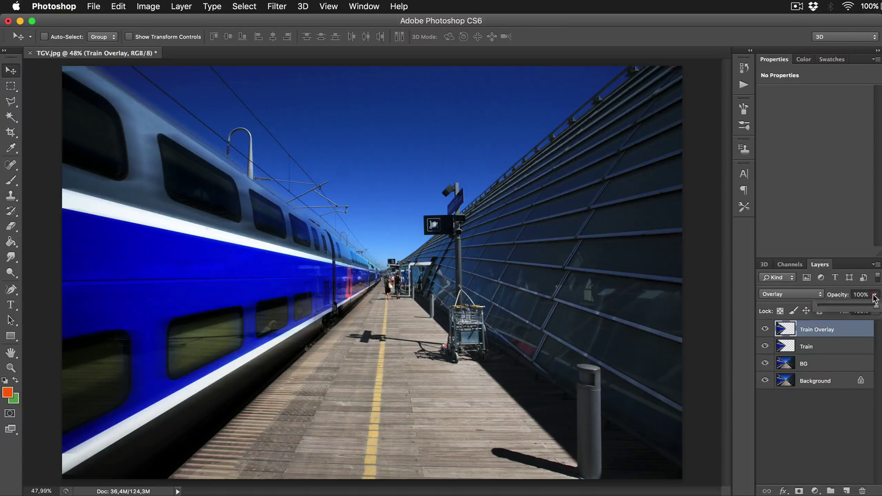
pyautogui.moveTo(876, 311); pyautogui.dragTo(830, 305)
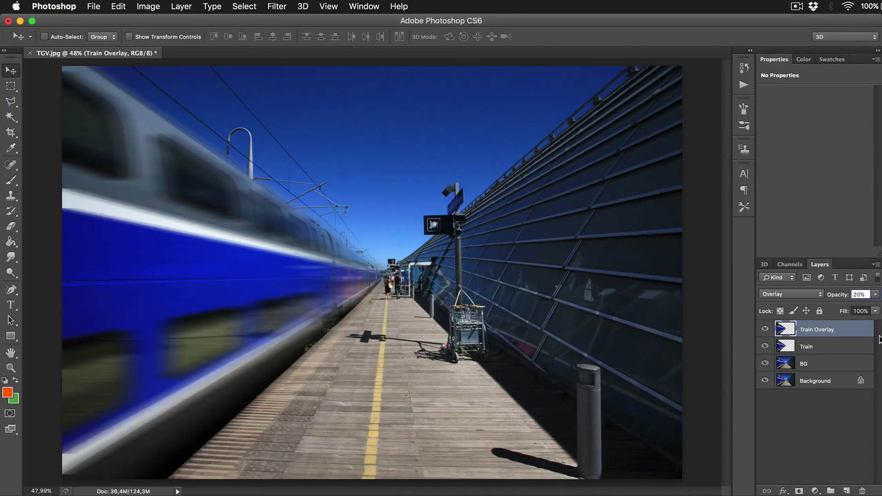
pyautogui.press('Return')
# Rename the third layer BG and apply Filter > Sharpen > Sharpen to it.
pyautogui.click(797, 408)
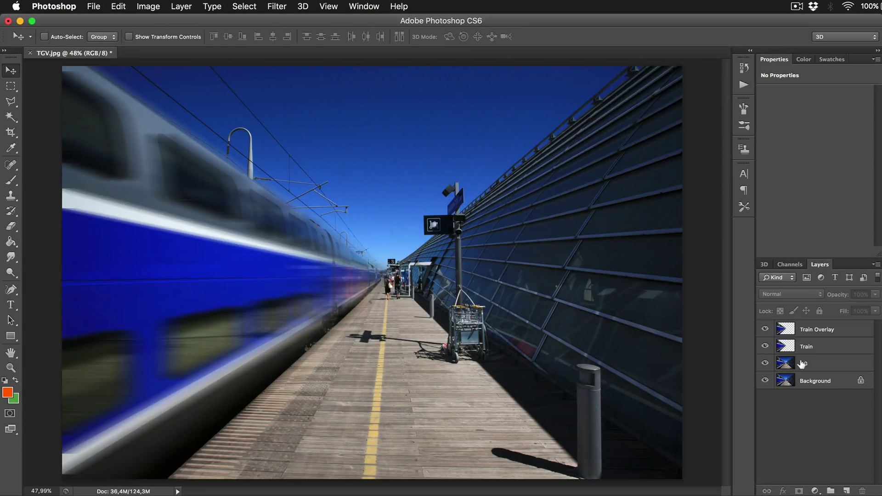
pyautogui.press('Return')
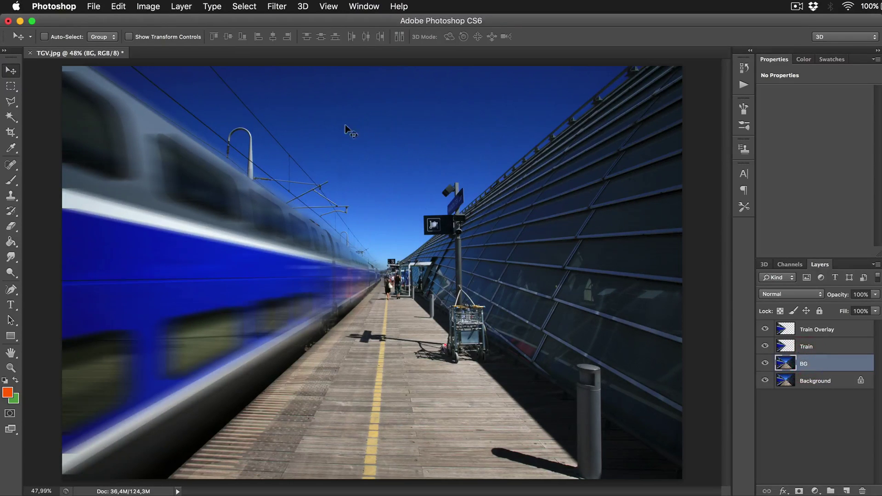
pyautogui.click(276, 6)
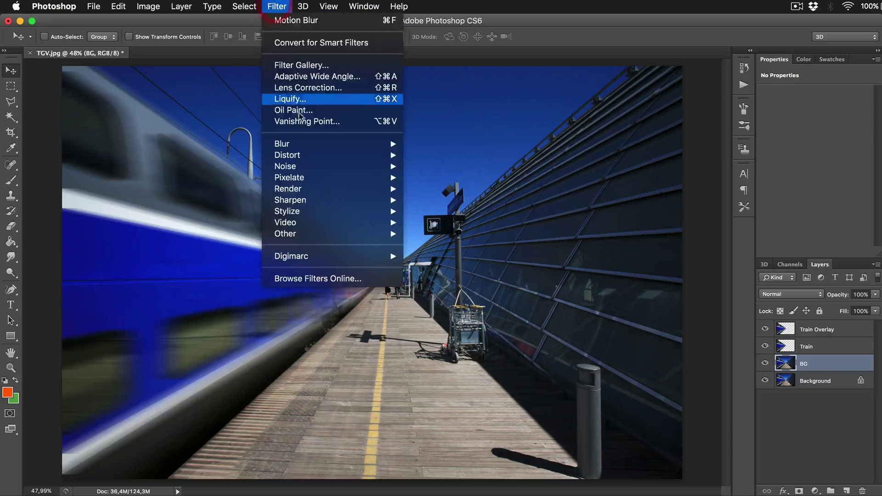
pyautogui.moveTo(332, 211)
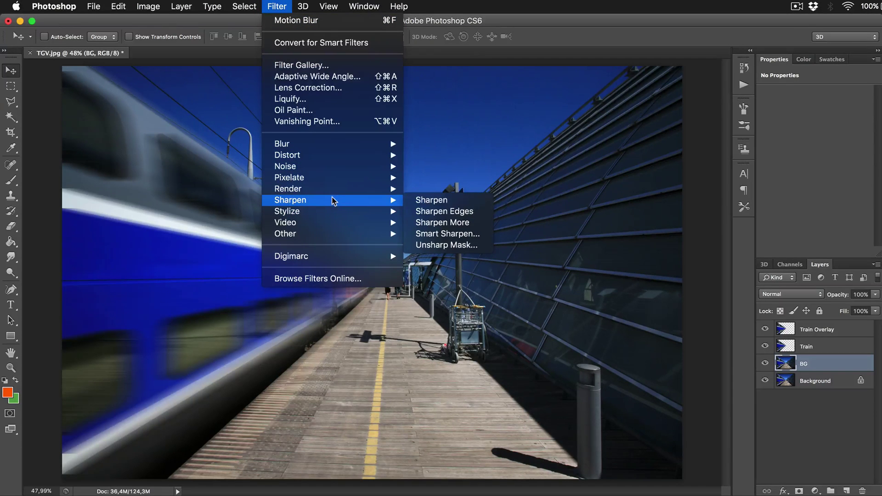
pyautogui.click(424, 199)
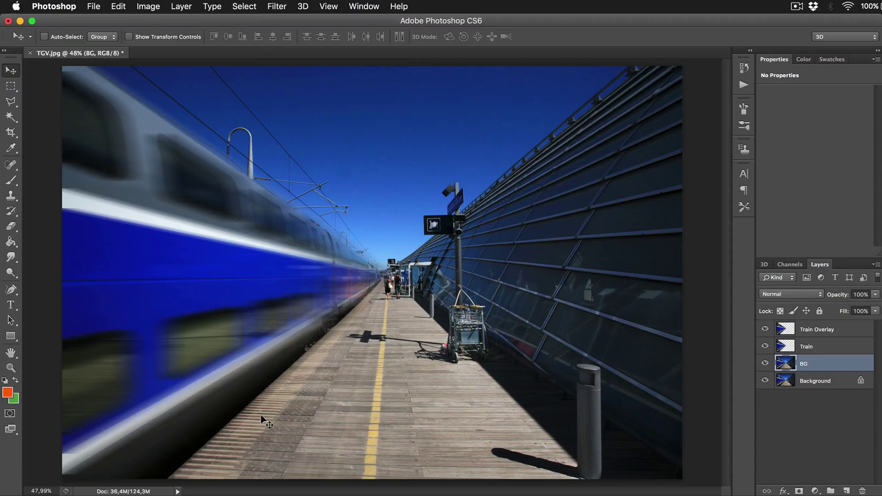
pyautogui.click(12, 104)
pyautogui.click(154, 471)
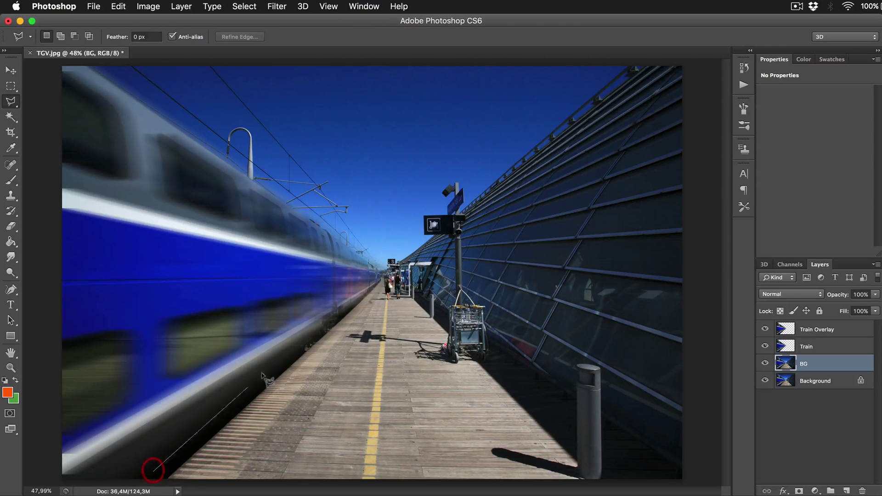
pyautogui.click(374, 291)
pyautogui.click(358, 233)
pyautogui.press('Escape')
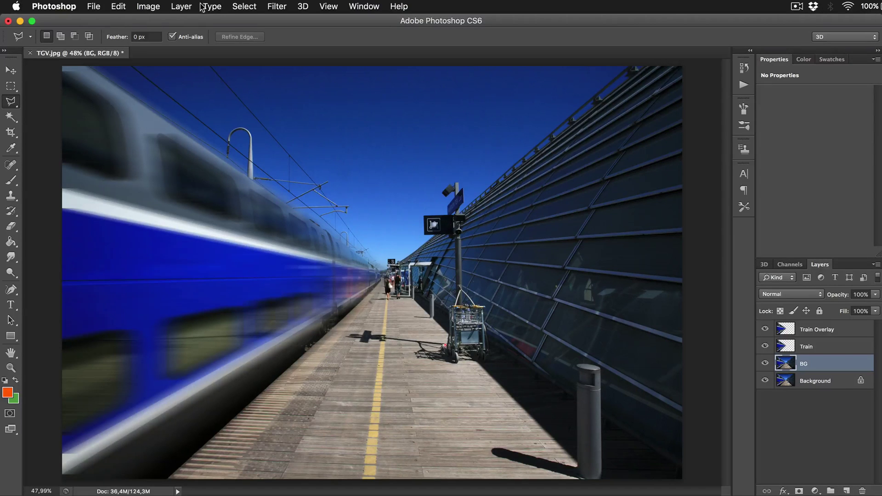
pyautogui.click(279, 7)
pyautogui.moveTo(345, 143)
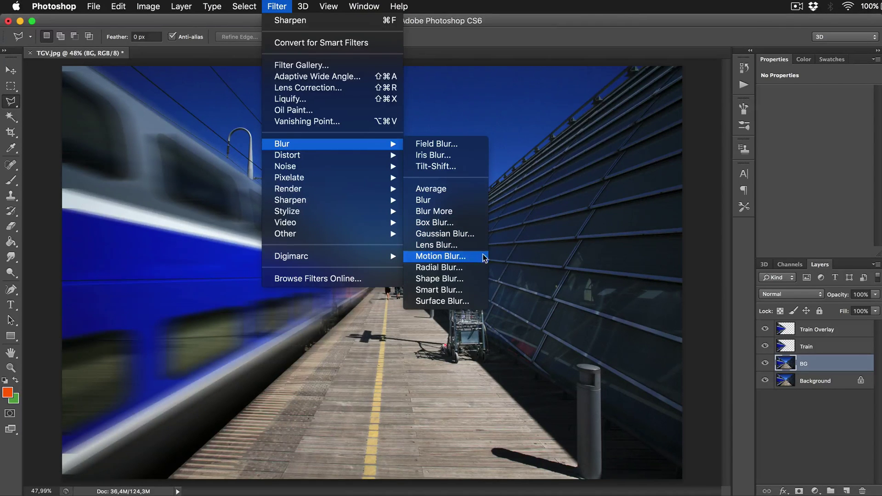
pyautogui.click(606, 304)
pyautogui.click(823, 329)
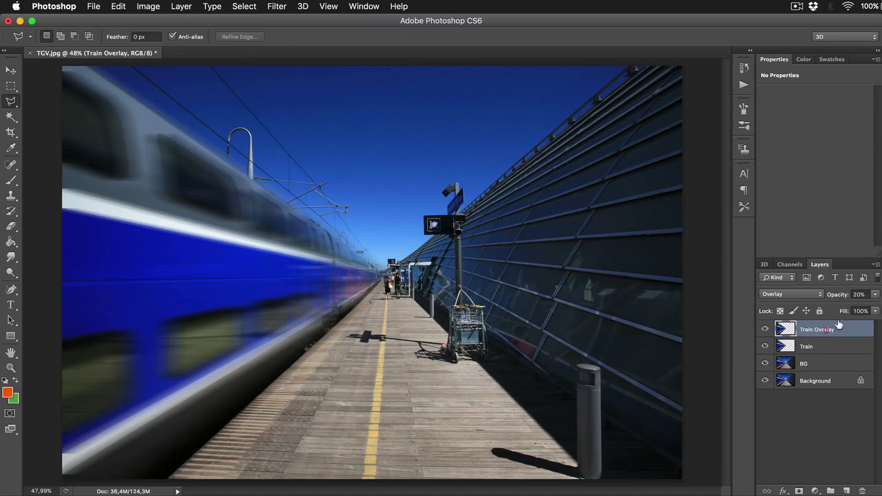
pyautogui.click(878, 295)
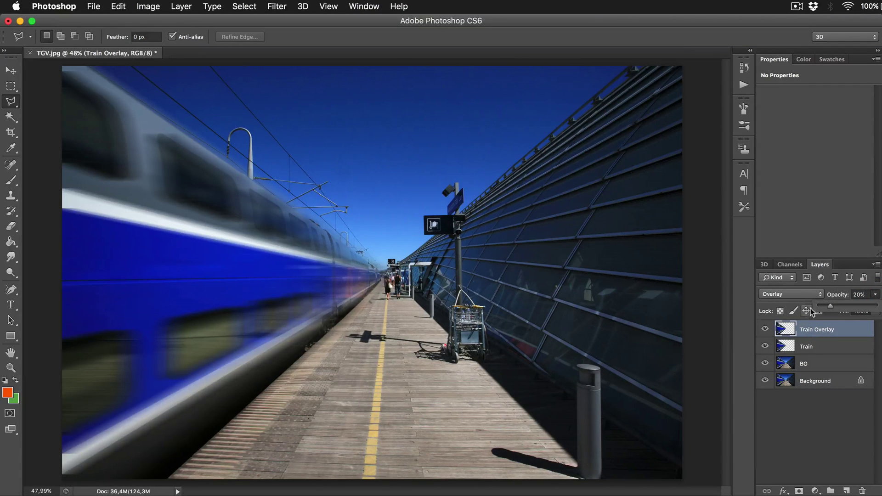
pyautogui.click(815, 327)
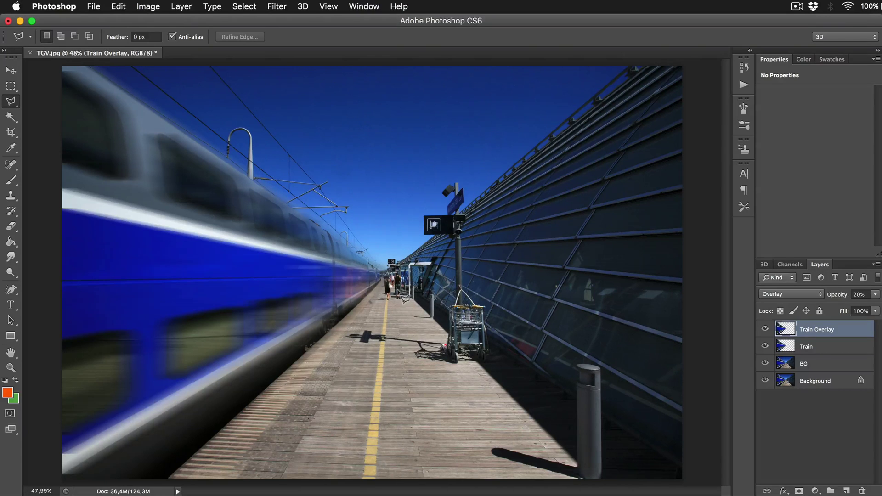